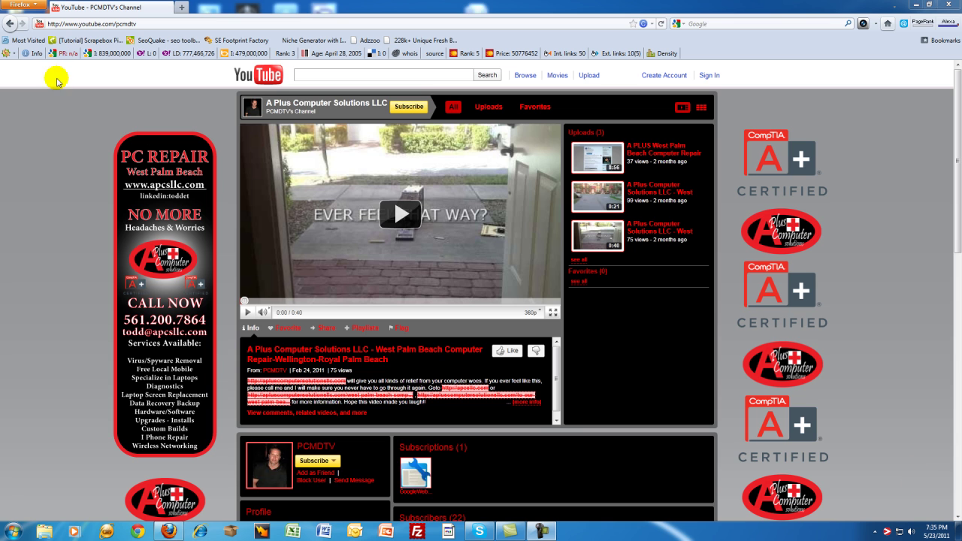
Step: Load apluscomputersolutionsllc.com from the Firefox address bar
left_click(97, 23)
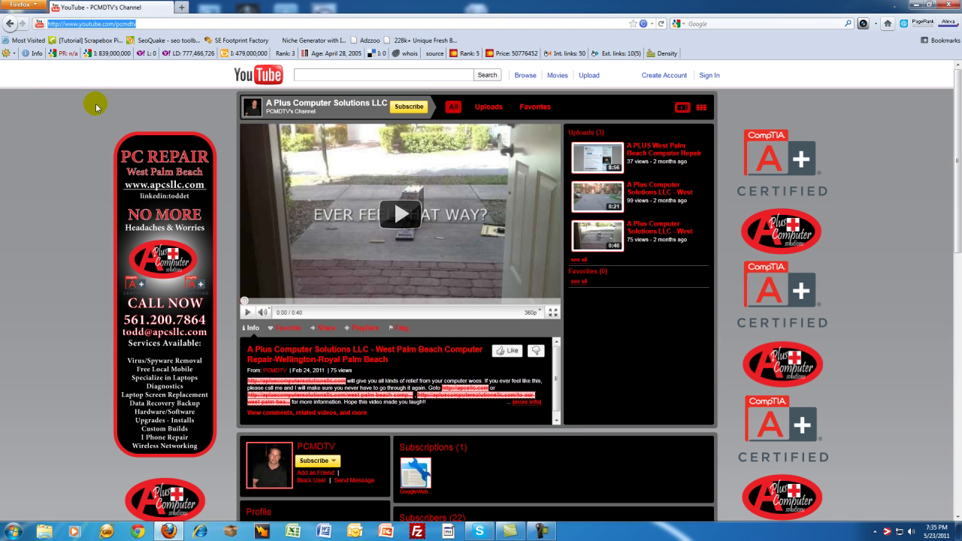
type("apluscompu")
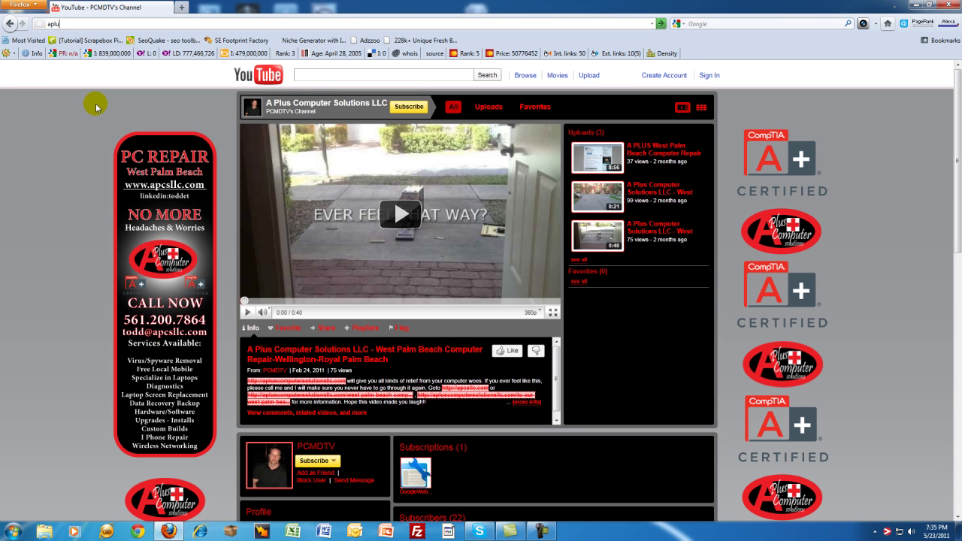
type("tersolutionsllc.com")
key("Return")
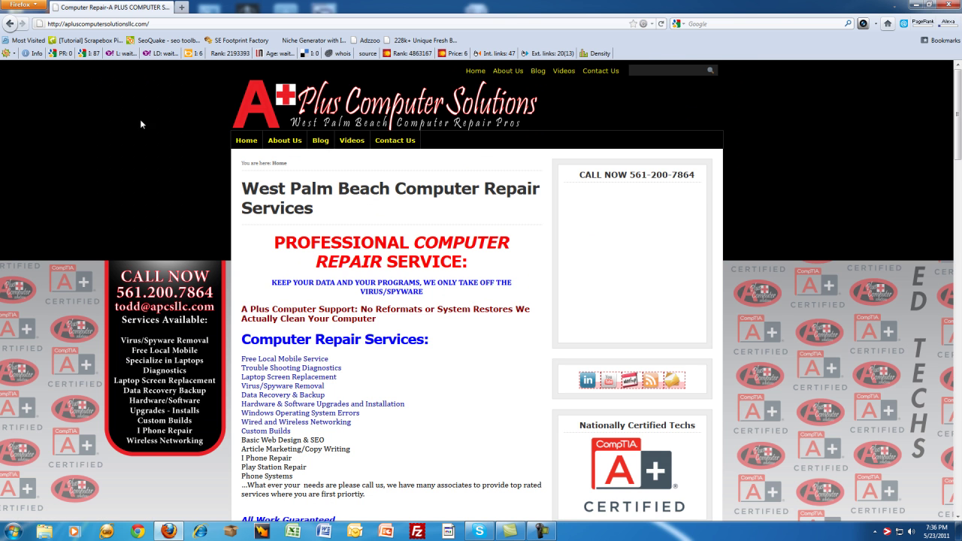
Step: Open the blog post 'Uninstall Norton with the Norton Removal Tool' and reach its download section
left_click(321, 143)
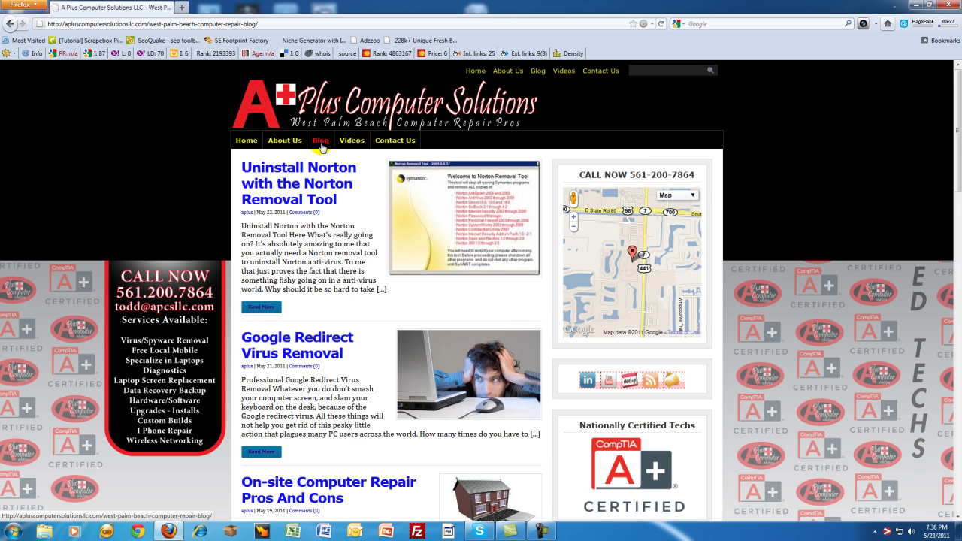
left_click(314, 183)
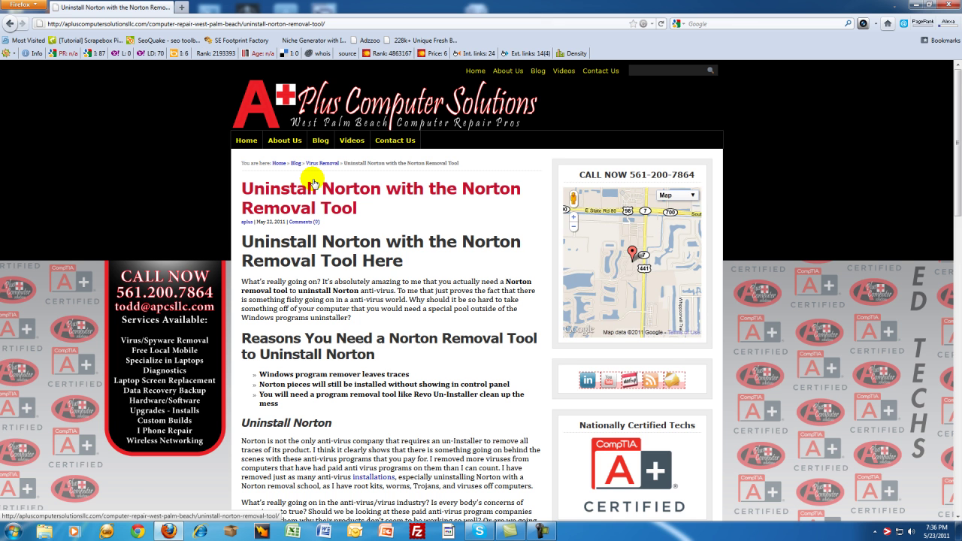
scroll(314, 182, "down", 5)
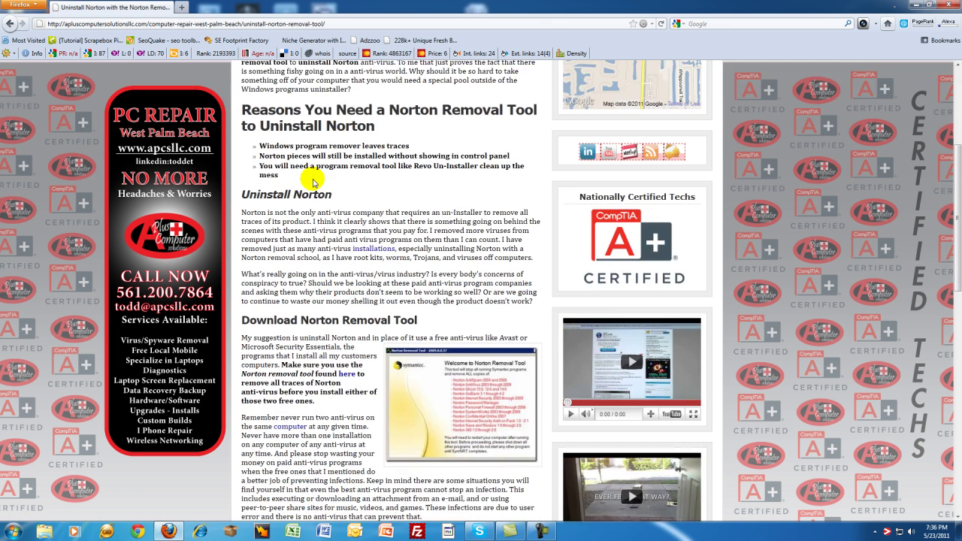
scroll(314, 183, "down", 3)
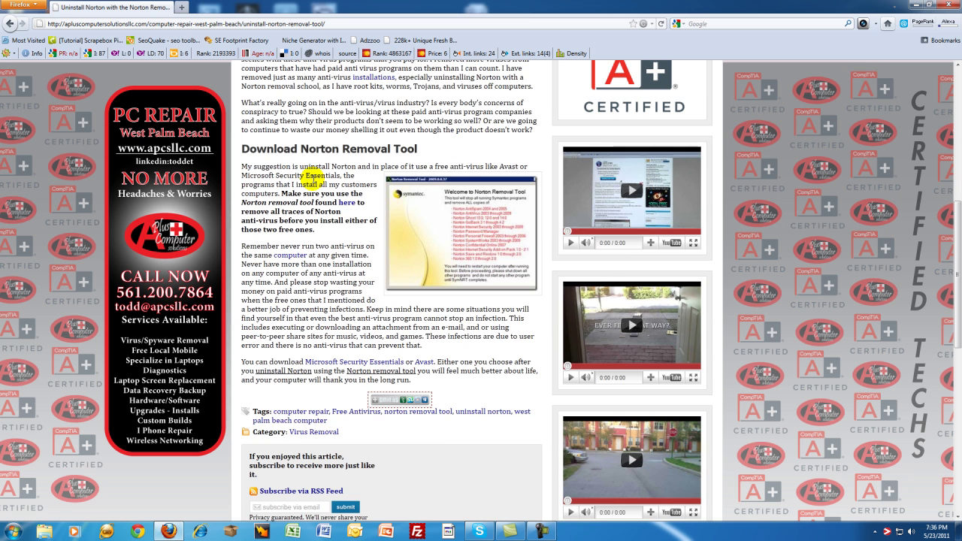
Step: Save Remove_Norton_Now(2).exe from the 'here' link and run it despite the security warning
left_click(345, 204)
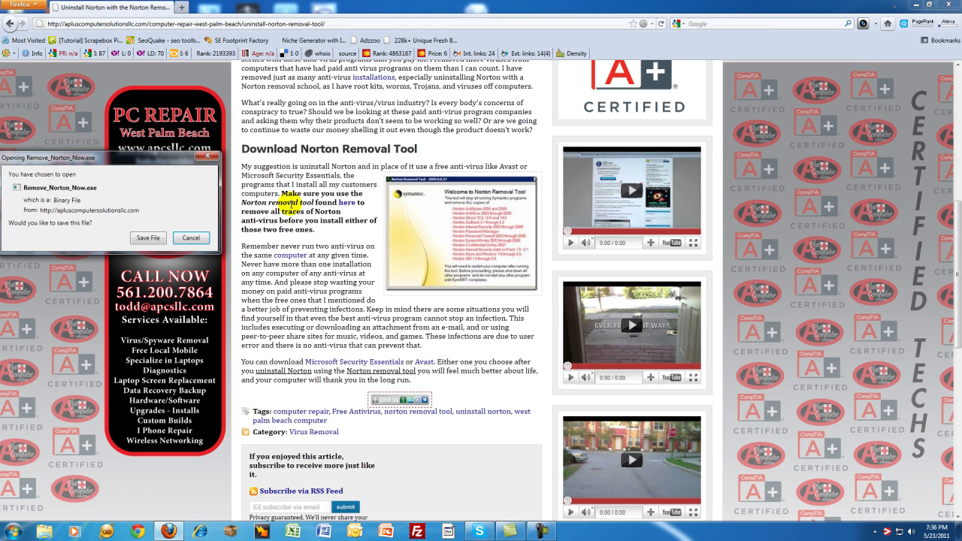
left_click(146, 239)
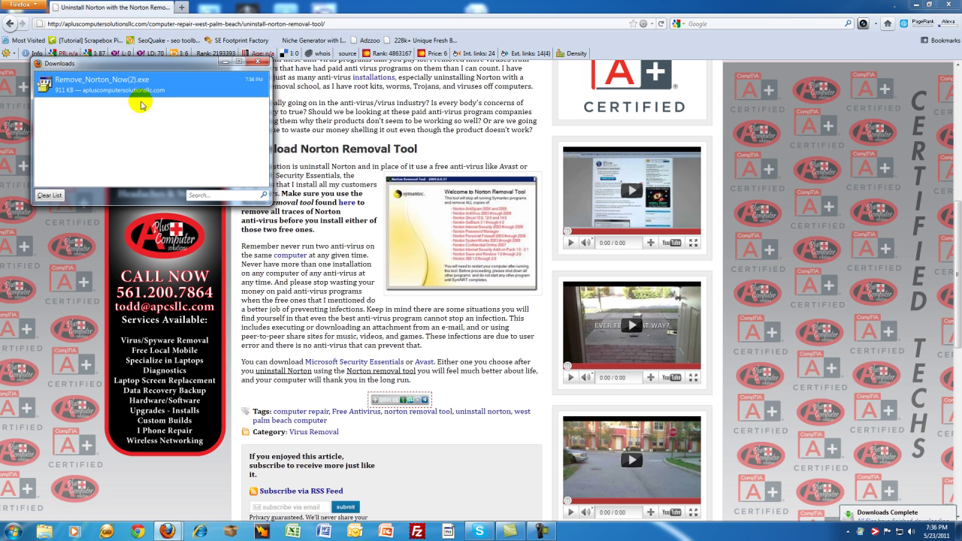
double_click(141, 85)
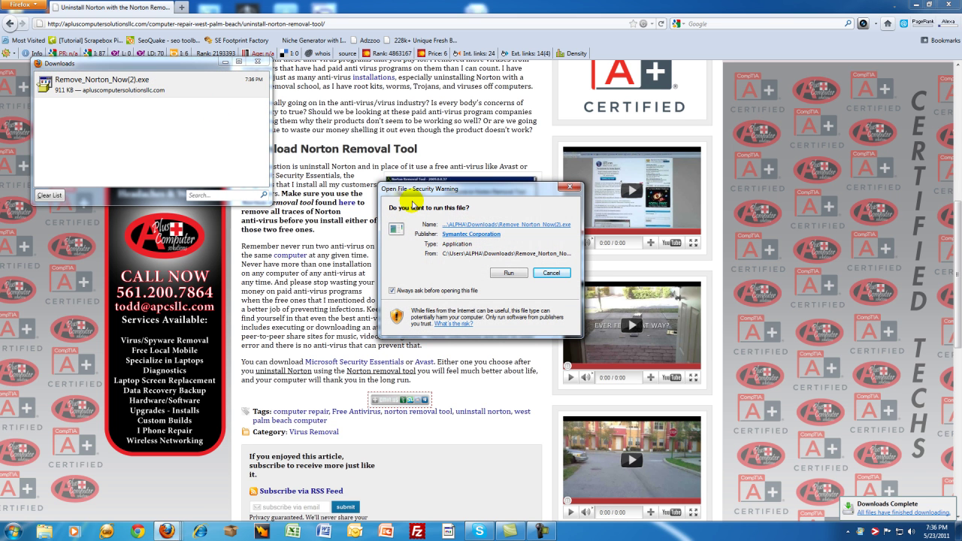
left_click(505, 272)
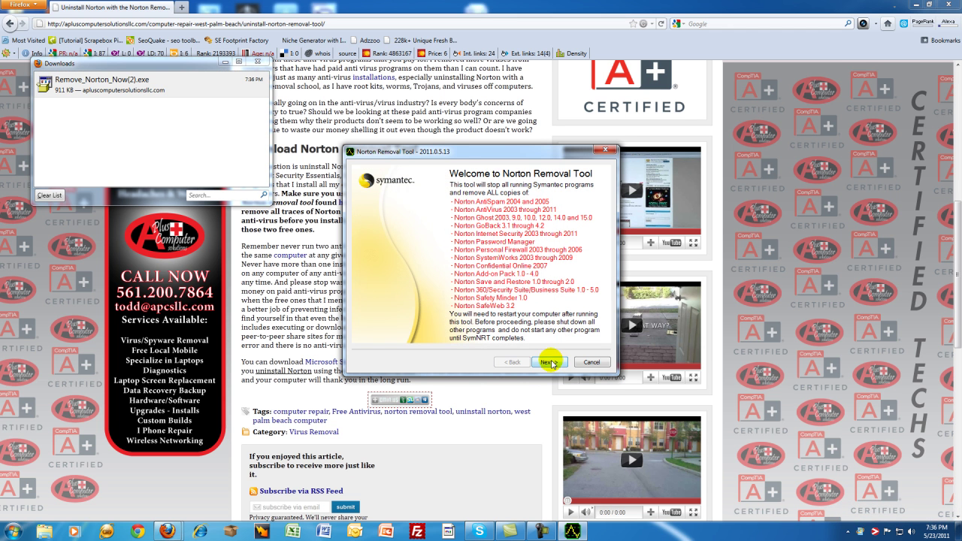
Step: Accept the licence, enter the on-screen captcha text, and start removing all Norton products
left_click(551, 364)
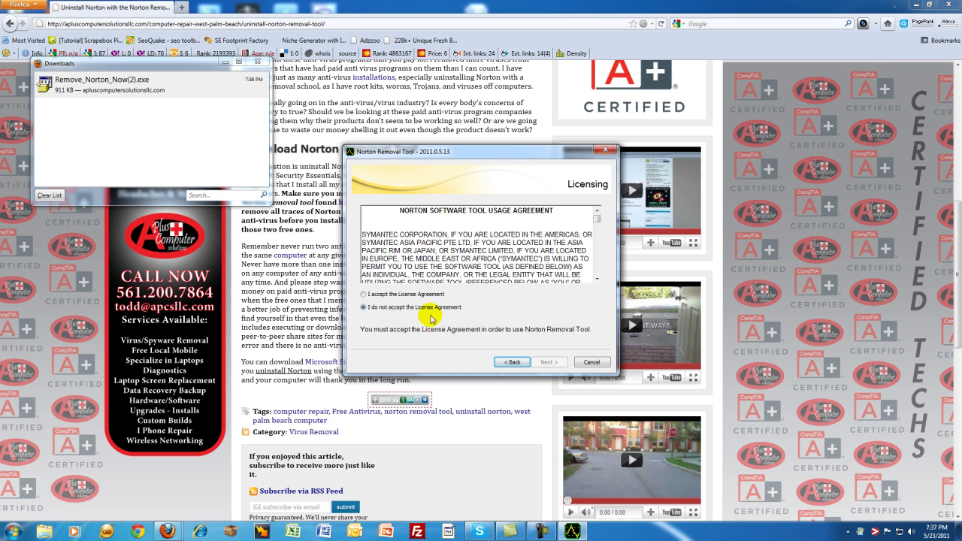
left_click(365, 296)
left_click(549, 363)
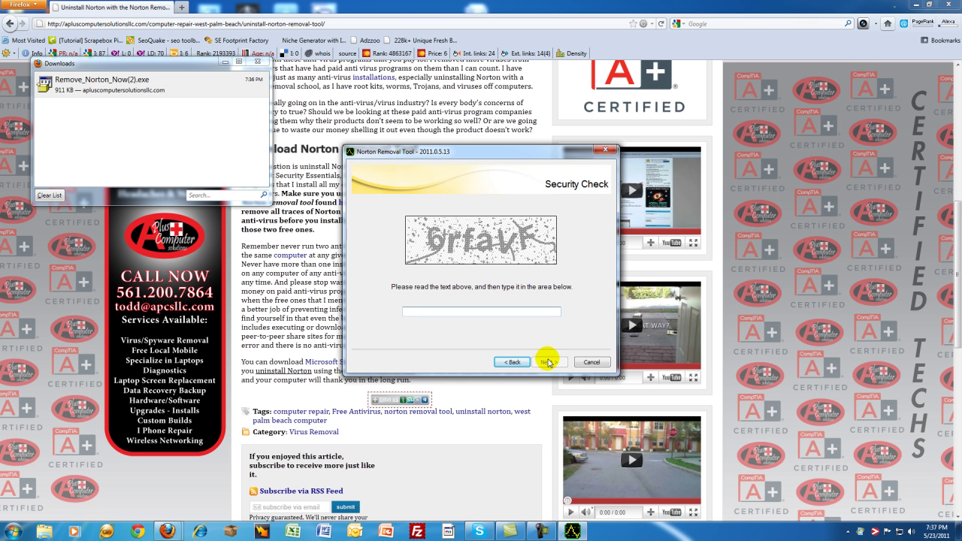
type("6r")
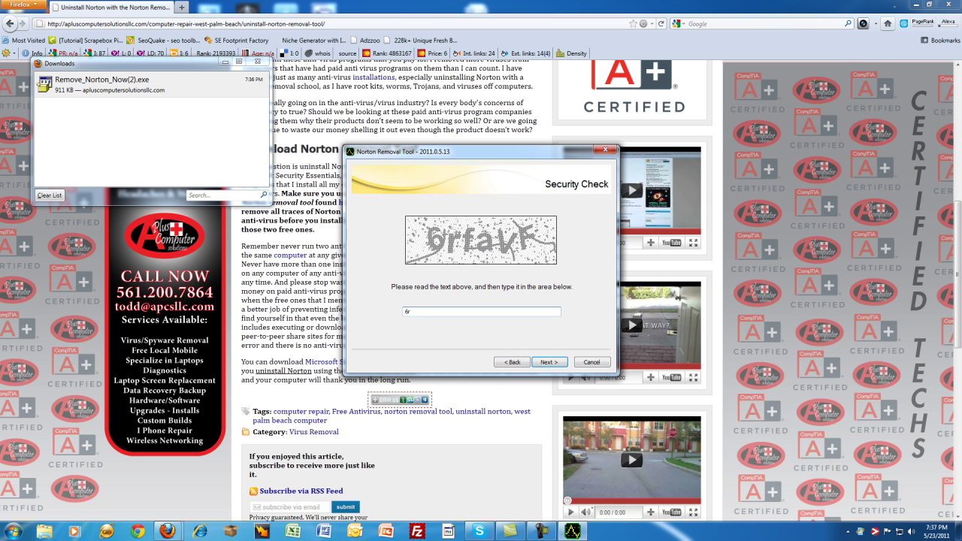
type("favf")
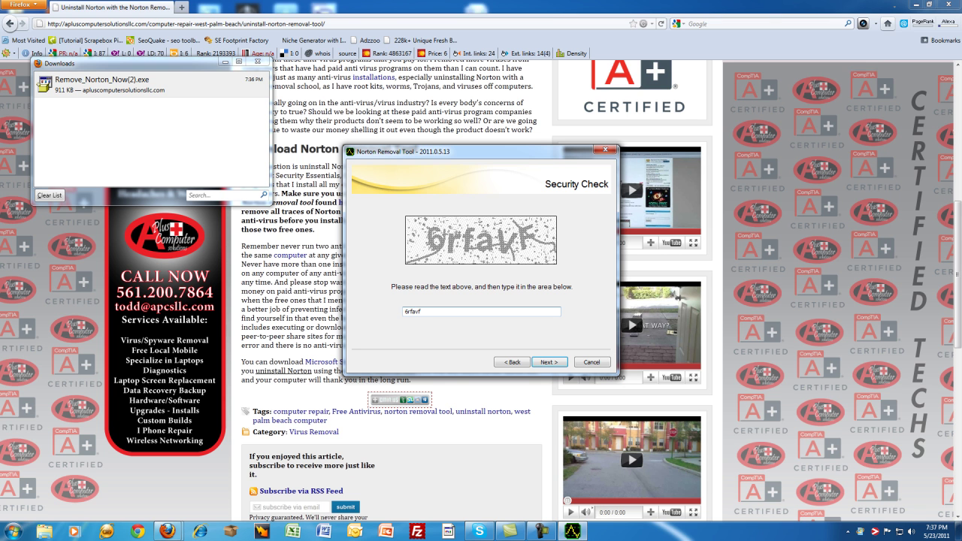
left_click(547, 361)
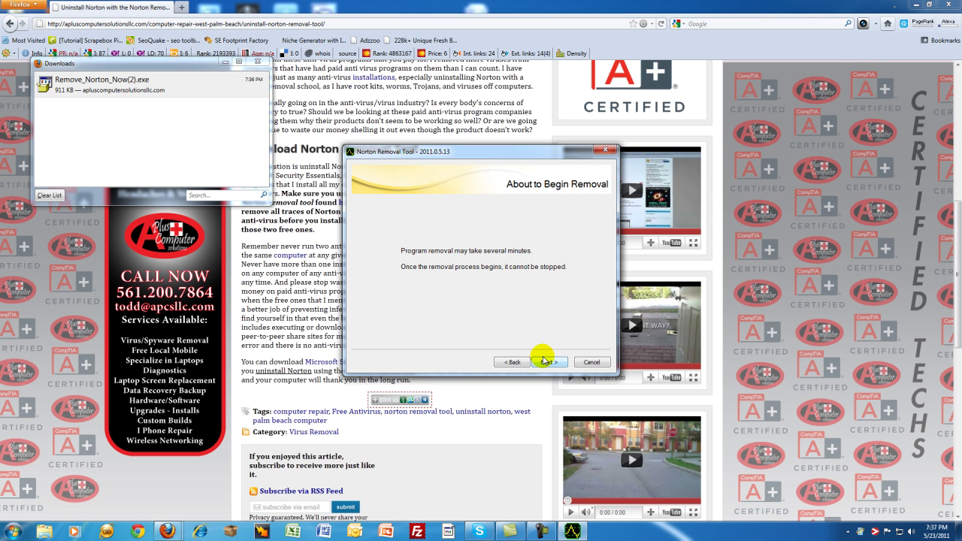
left_click(547, 362)
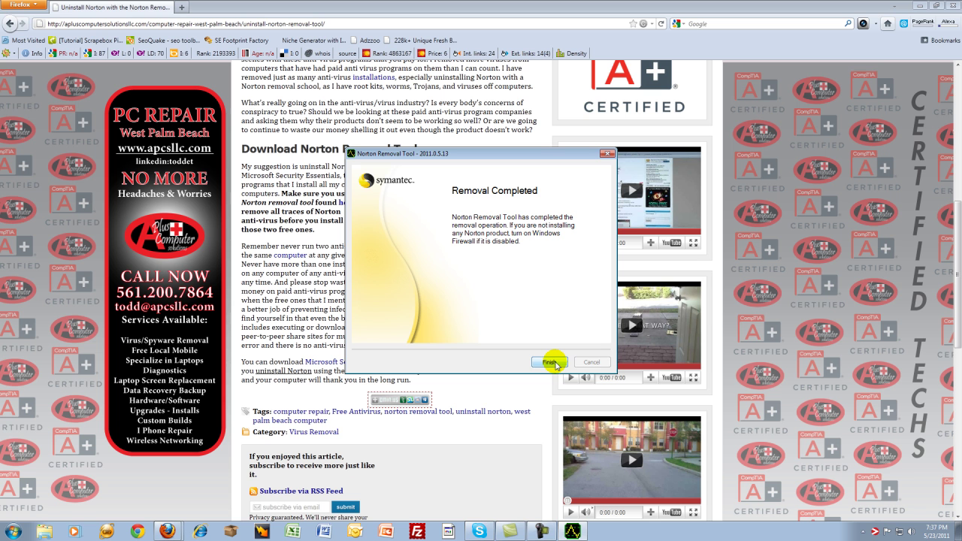
Step: Finish the Norton Removal Tool and close the Norton reinstall tab
left_click(556, 364)
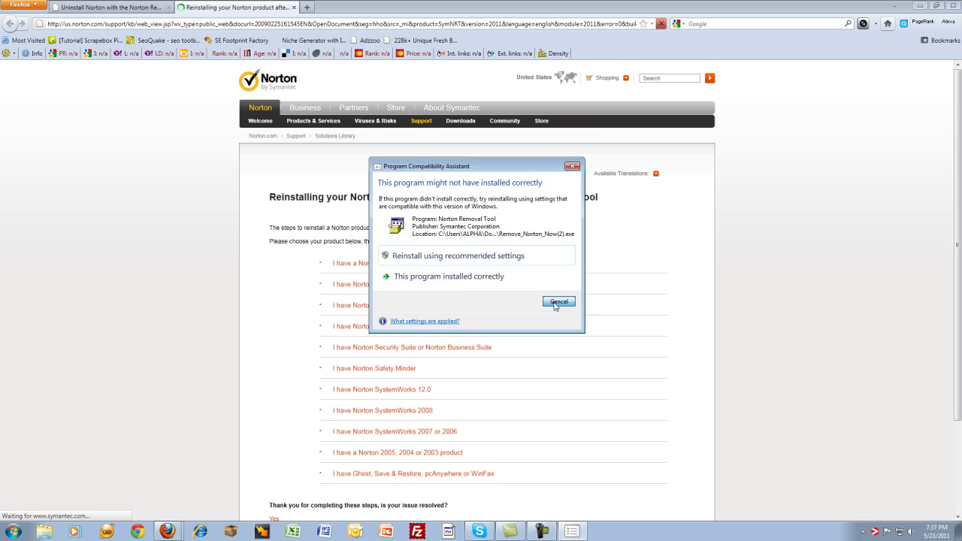
left_click(551, 301)
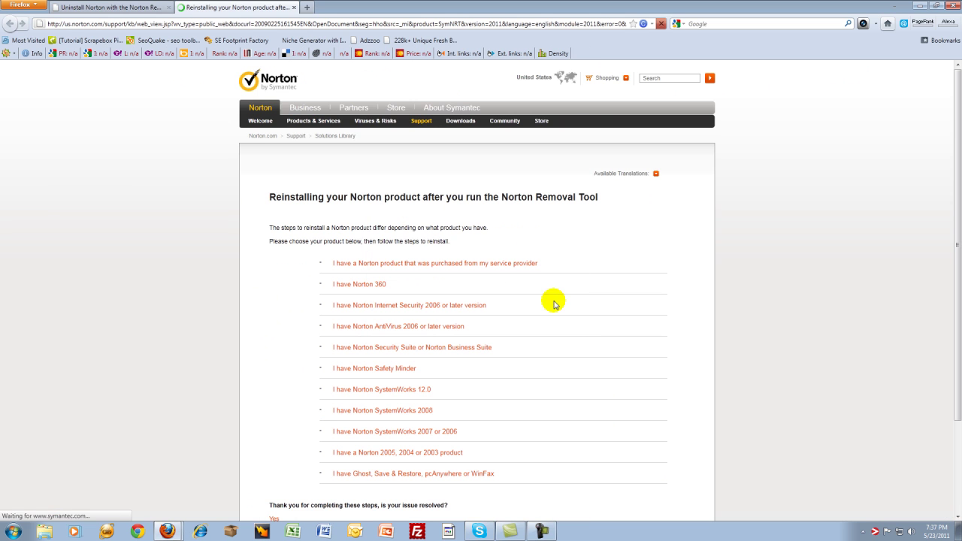
left_click(294, 7)
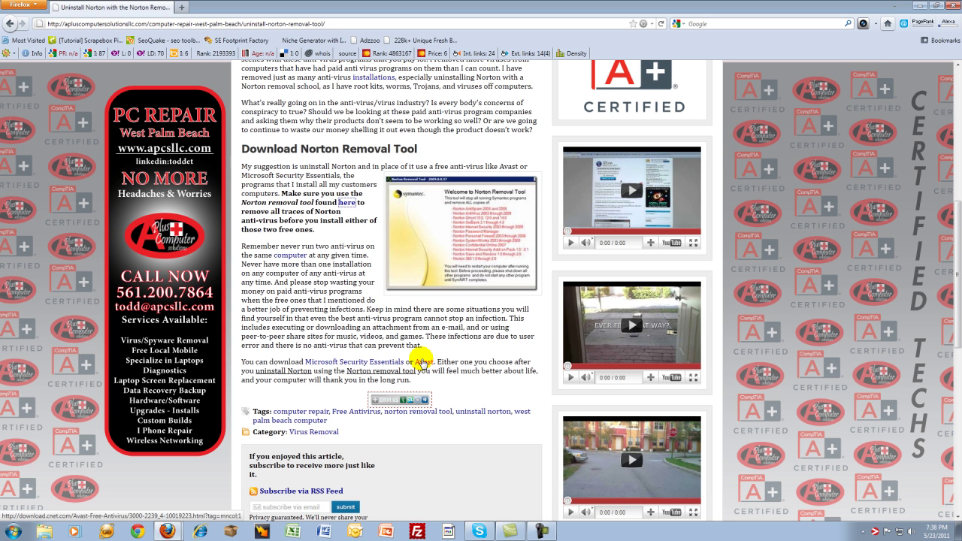
Step: Download setup_av_free.exe (54.3 MB) from CNET's Avast page and open it from Downloads
left_click(422, 363)
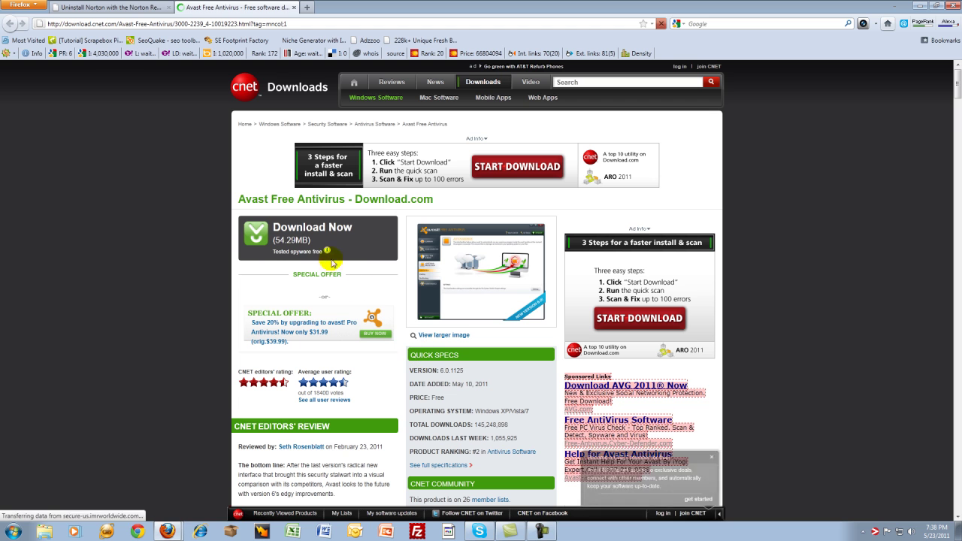
left_click(299, 234)
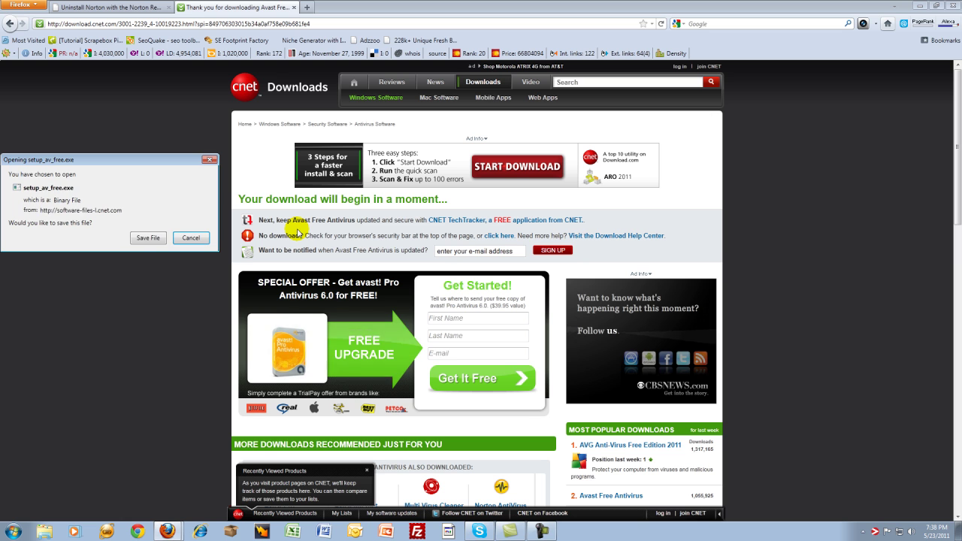
left_click(139, 237)
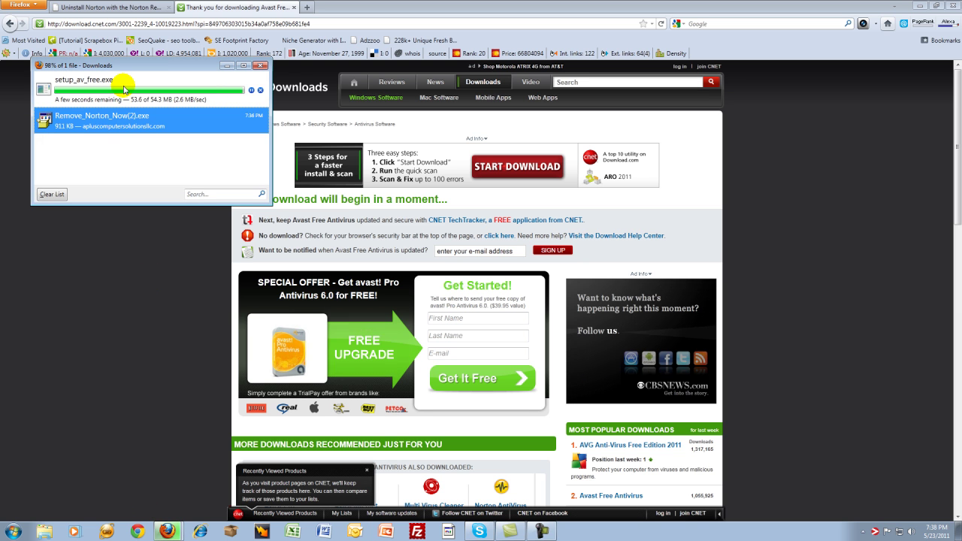
left_click(124, 89)
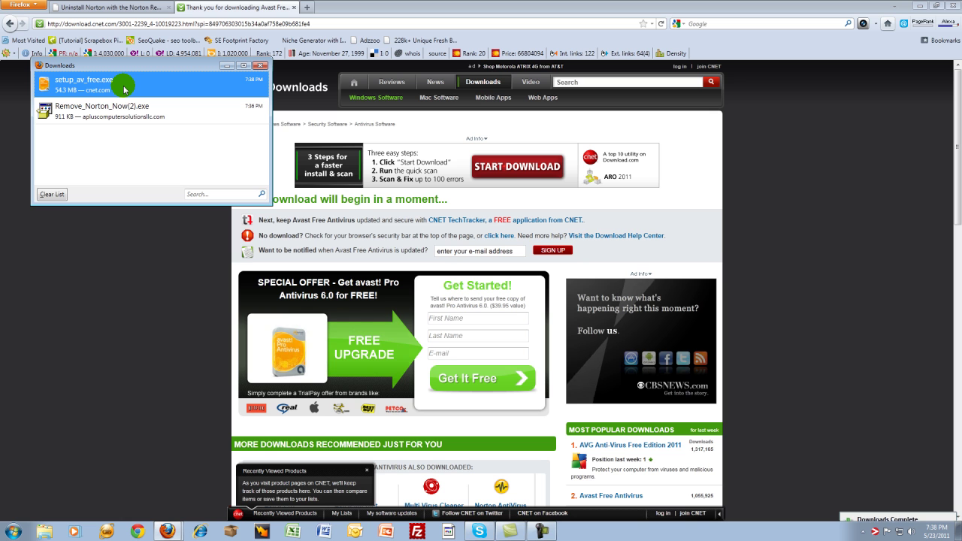
double_click(124, 89)
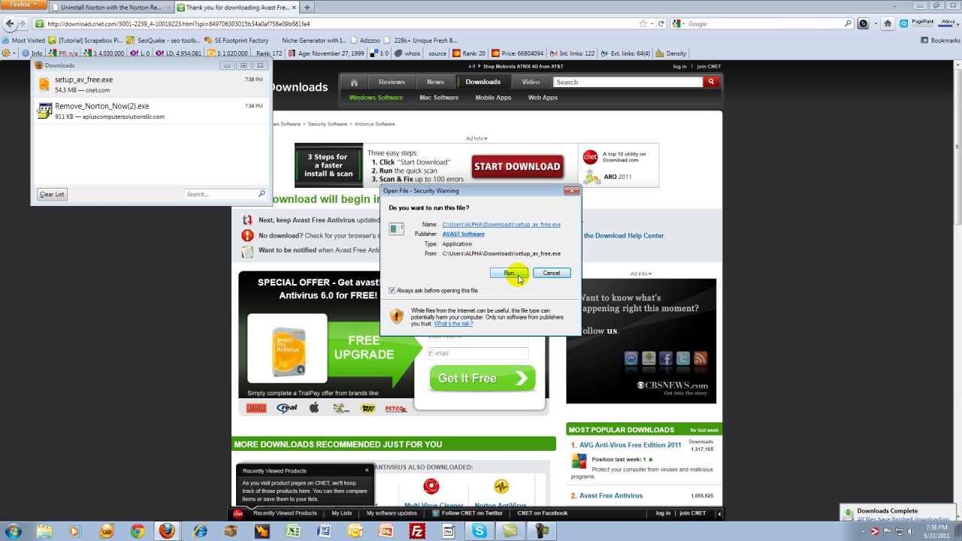
Step: Run the Avast installer, choose Update, and finish with restart set for later
left_click(514, 274)
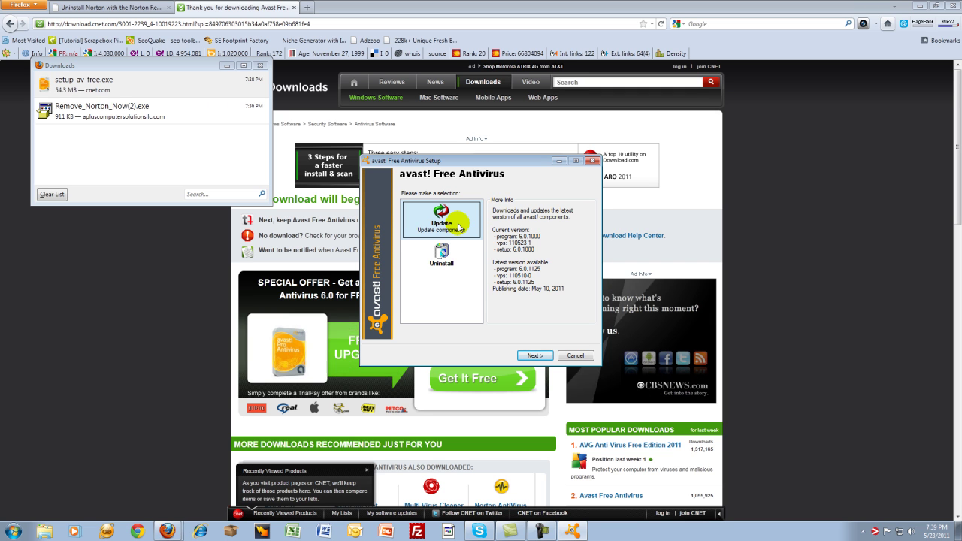
left_click(527, 356)
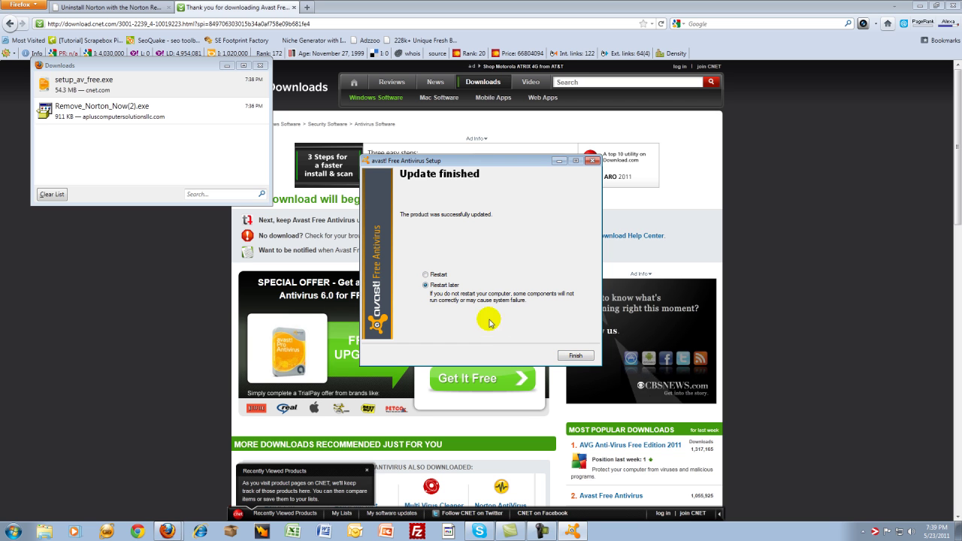
left_click(573, 356)
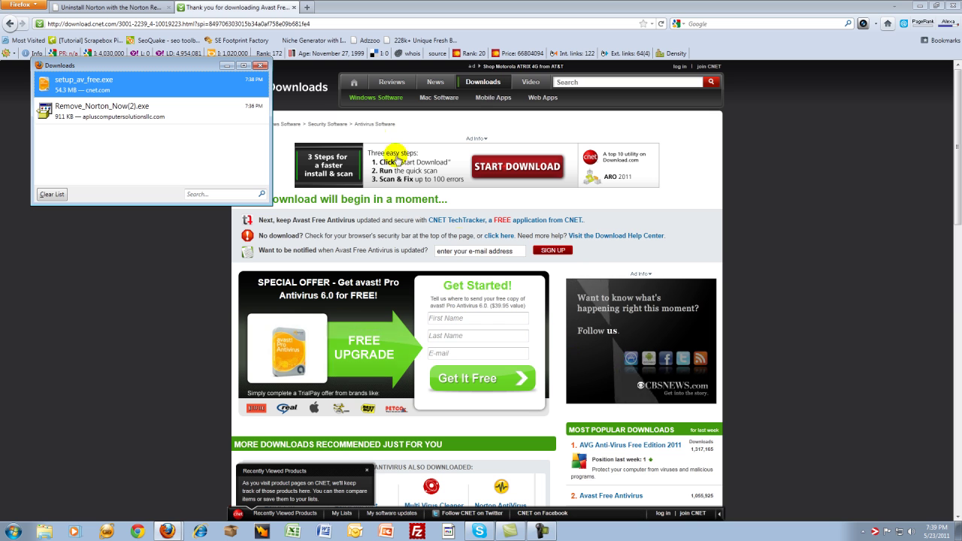
Step: Close the Downloads list and go to the site's Home page
left_click(263, 66)
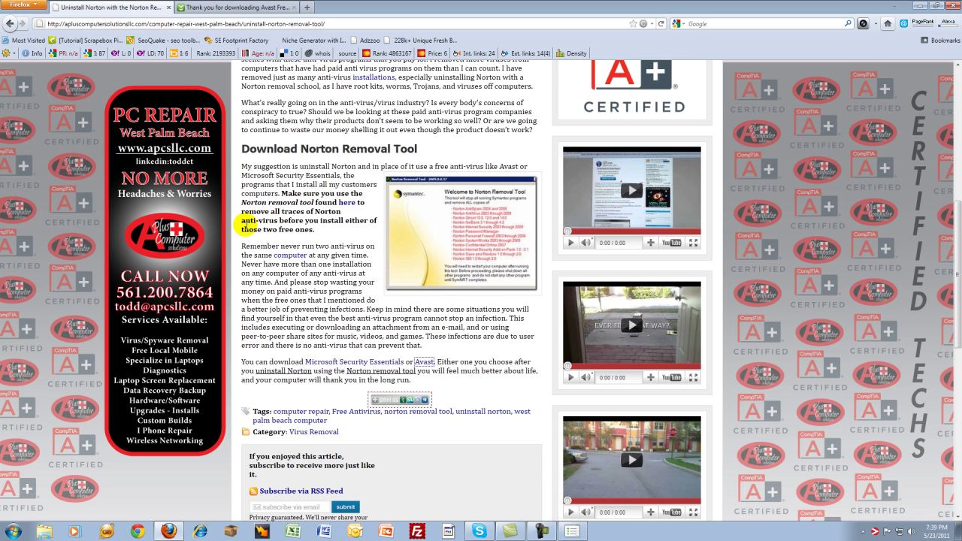
scroll(245, 224, "up", 5)
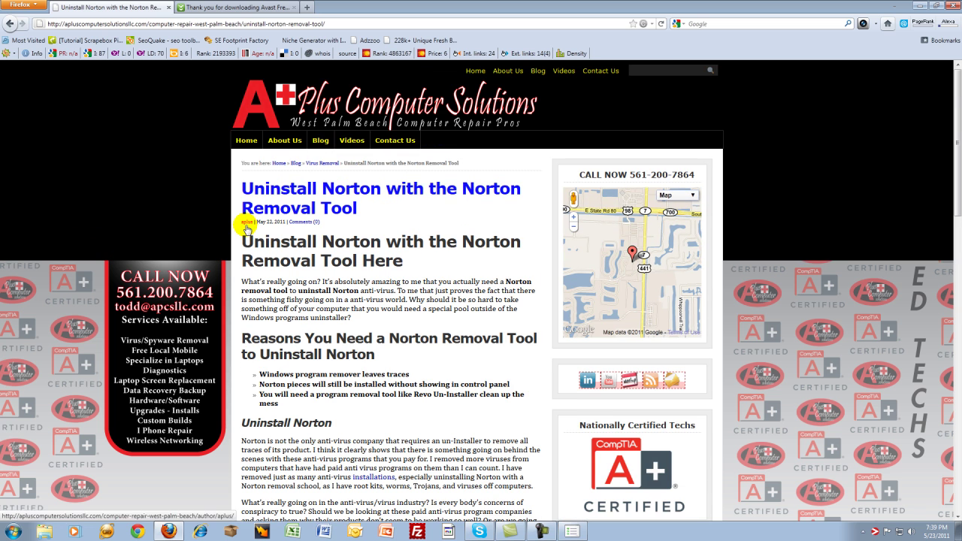
left_click(245, 142)
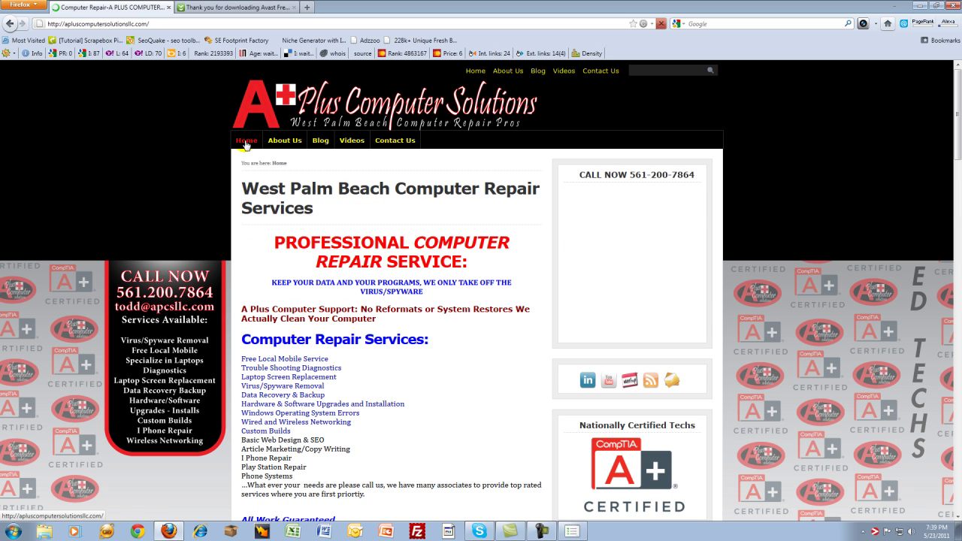
Step: Scroll down the home page through the client reviews and service areas
scroll(245, 142, "down", 2)
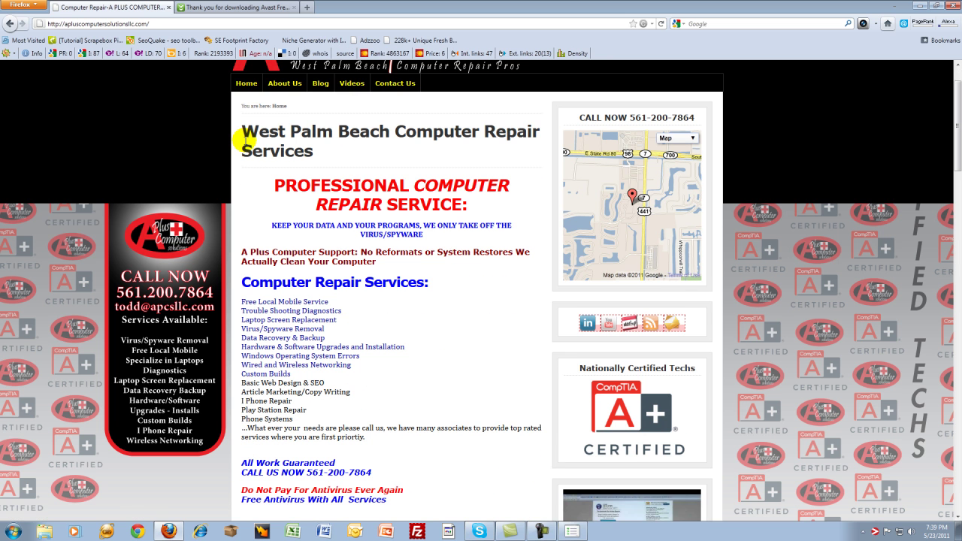
scroll(245, 142, "down", 2)
scroll(227, 145, "down", 4)
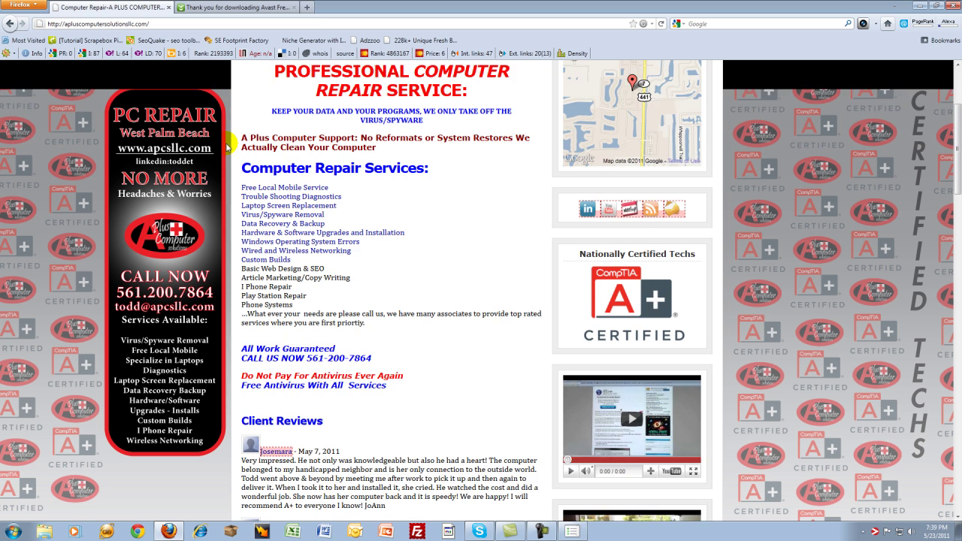
scroll(227, 145, "down", 2)
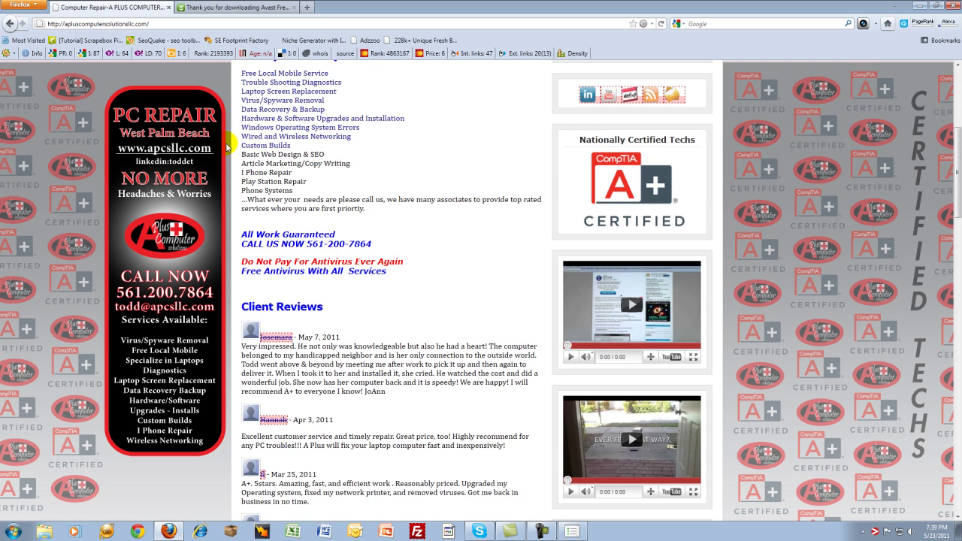
scroll(227, 145, "down", 8)
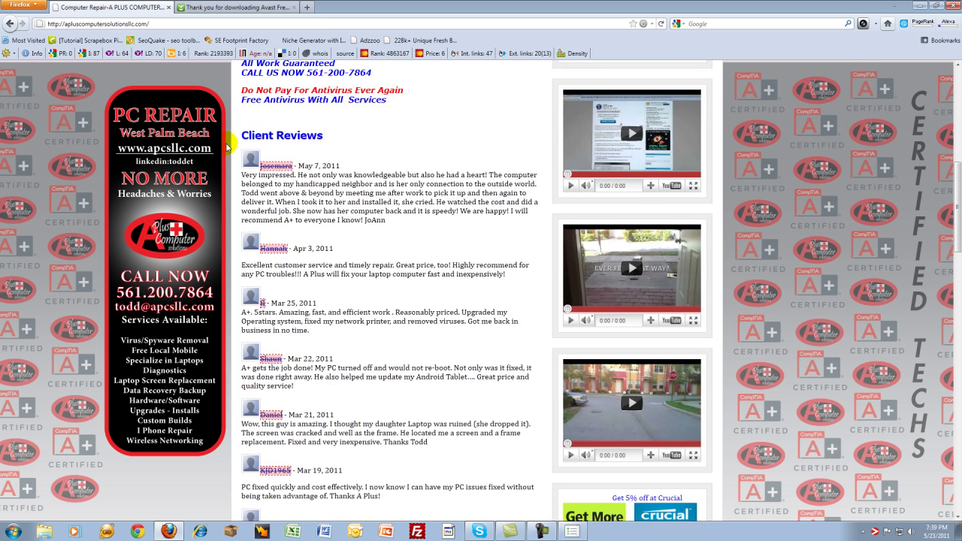
scroll(227, 145, "down", 10)
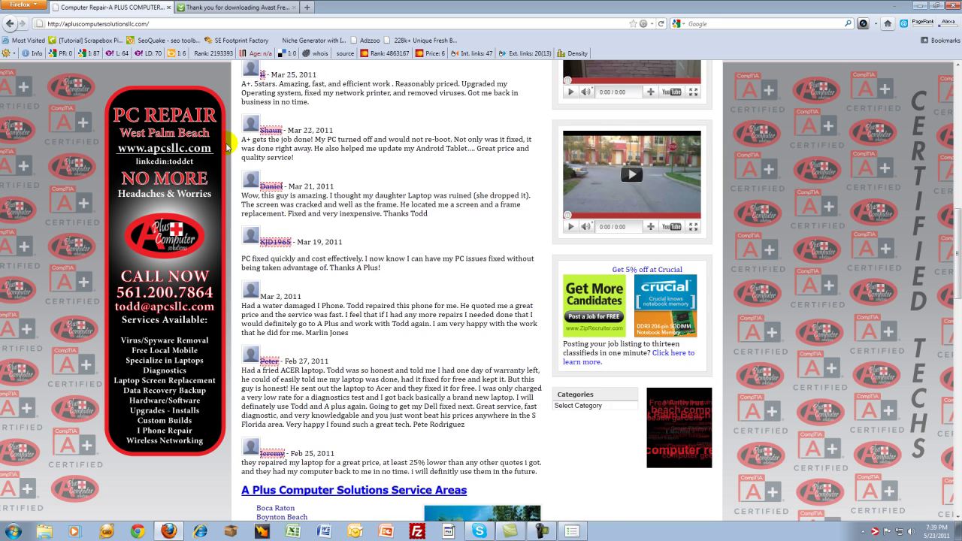
scroll(227, 145, "down", 10)
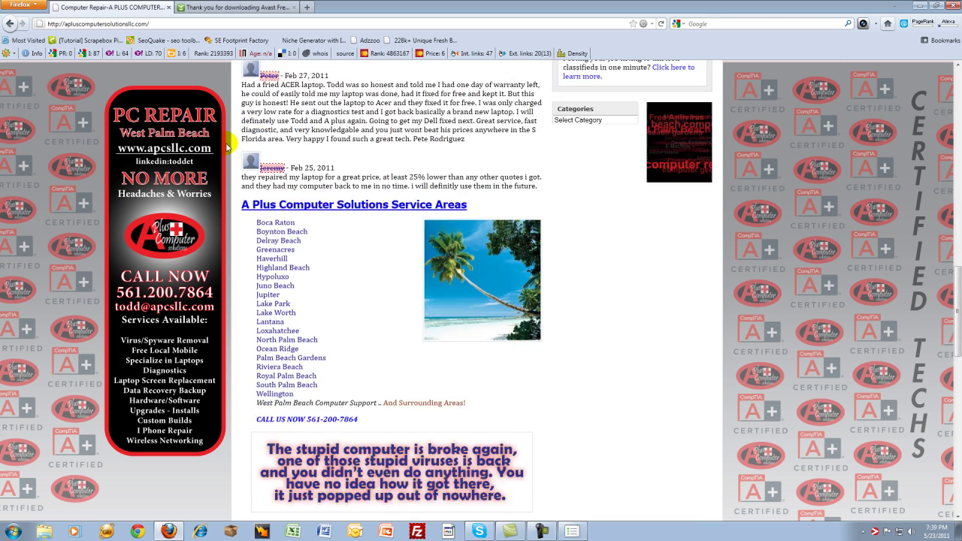